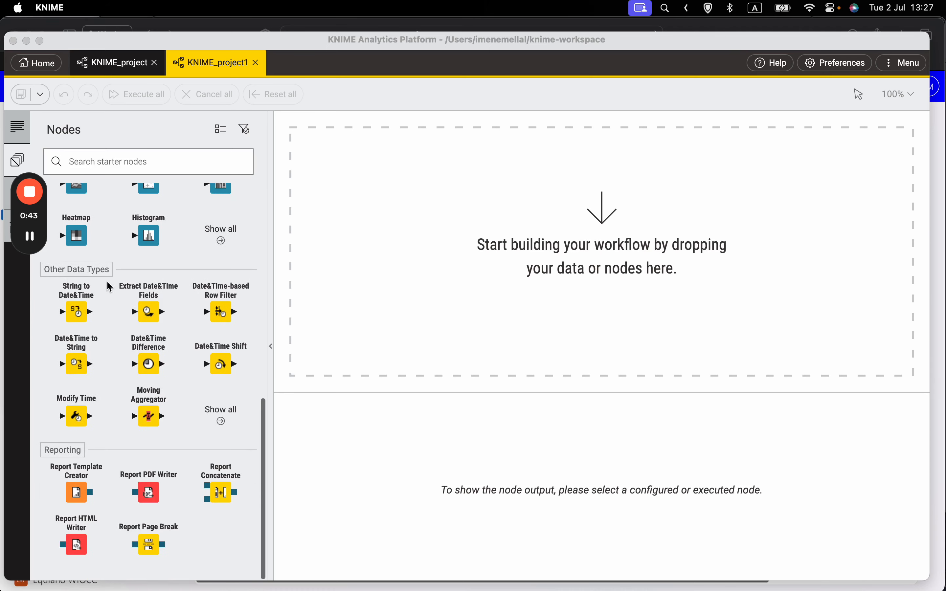
Look through the starter node categories in the node repository, from IO and Manipulation to Views, Other Data Types and Reporting.
scroll(108, 285, up, 12)
mouse_move(43, 254)
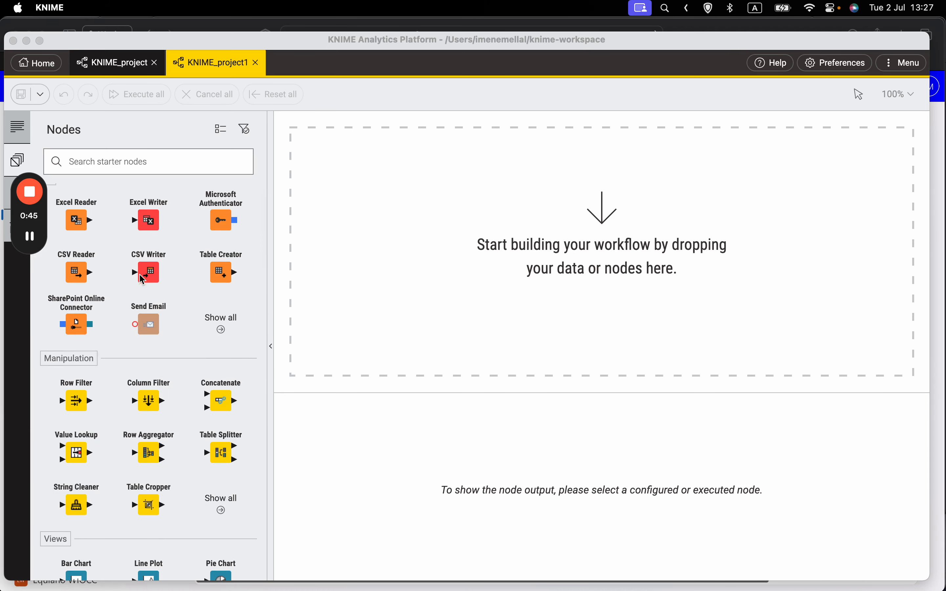
scroll(139, 300, down, 3)
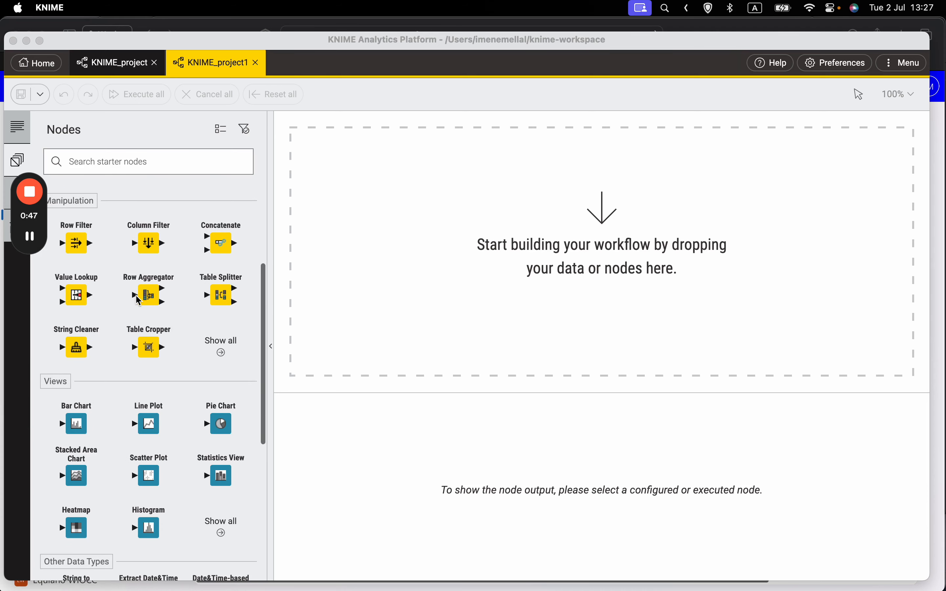
scroll(139, 300, up, 5)
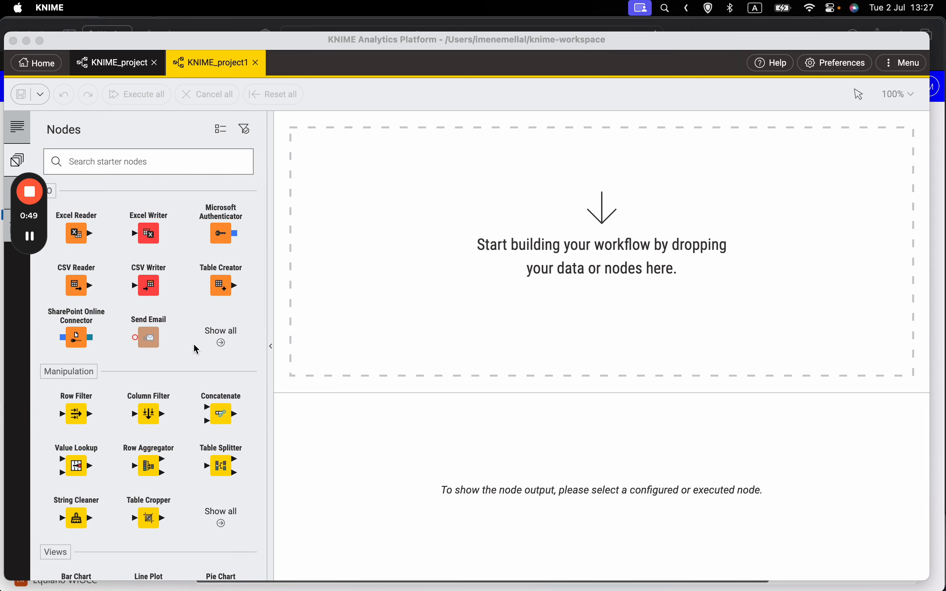
scroll(190, 381, down, 5)
scroll(190, 382, down, 6)
scroll(172, 385, down, 2)
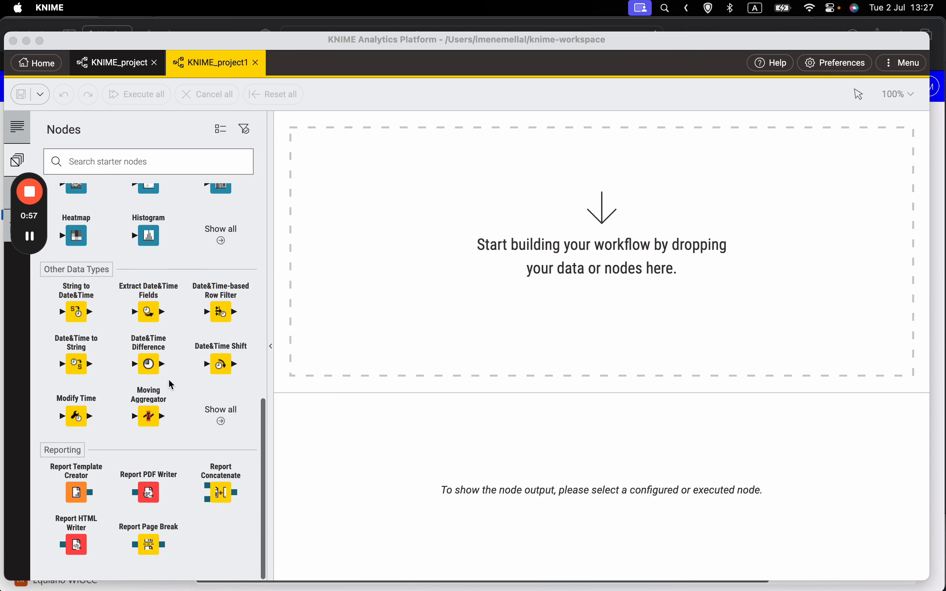
scroll(172, 423, up, 14)
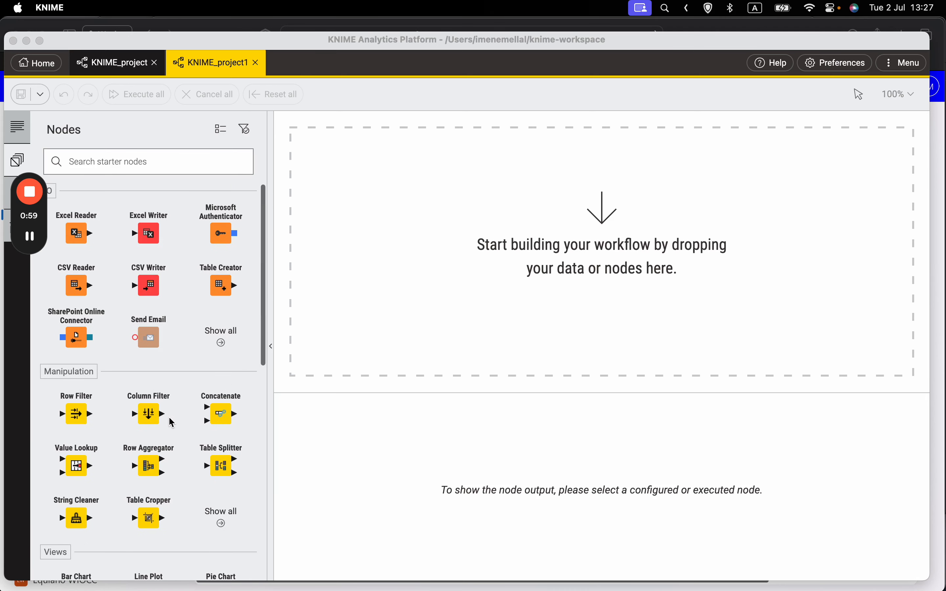
Add an Excel Reader node to the empty workflow canvas.
drag(78, 234, 416, 223)
click(490, 264)
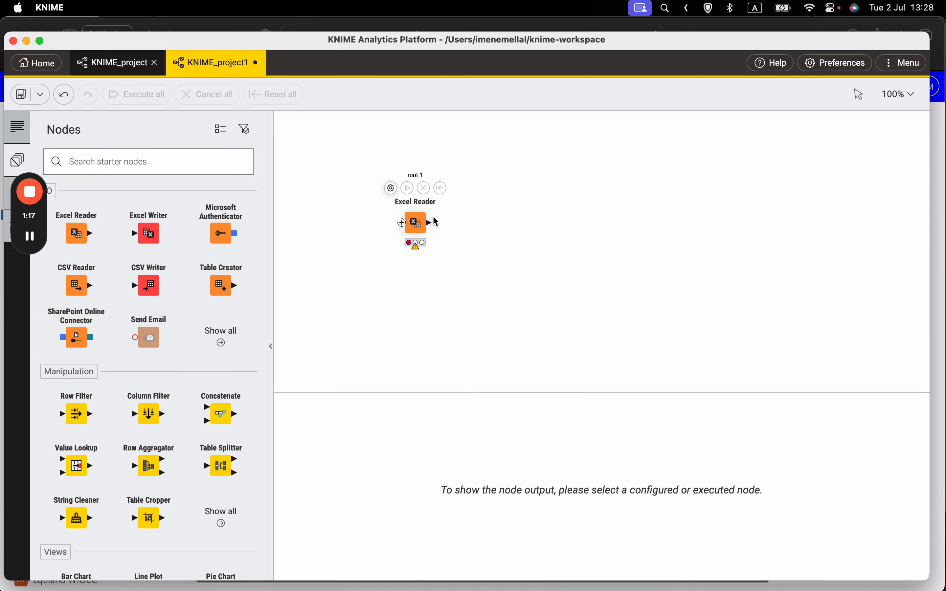
click(436, 220)
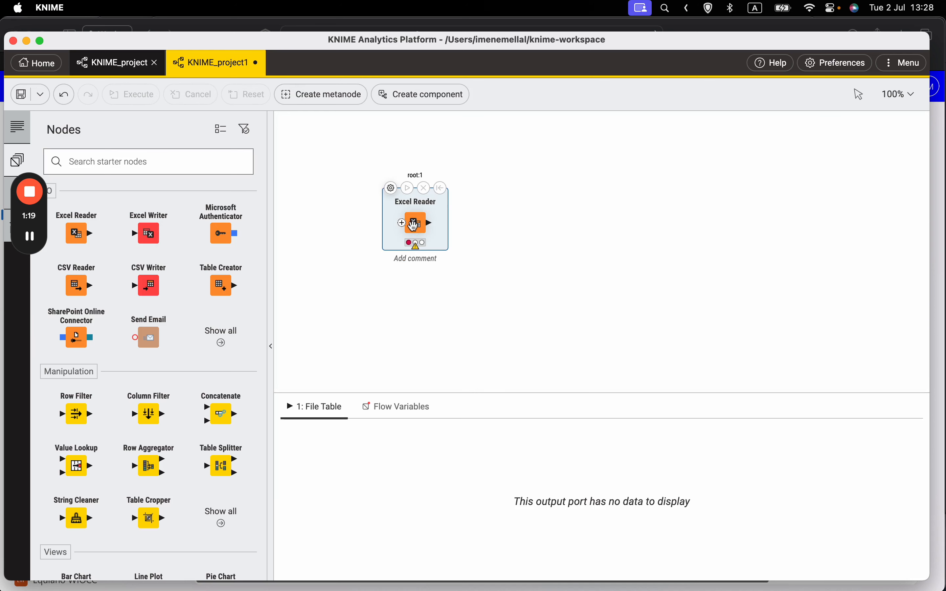
click(467, 246)
View the Excel Reader's configuration and browse the local file system for an input file, then close it without choosing one.
double_click(417, 223)
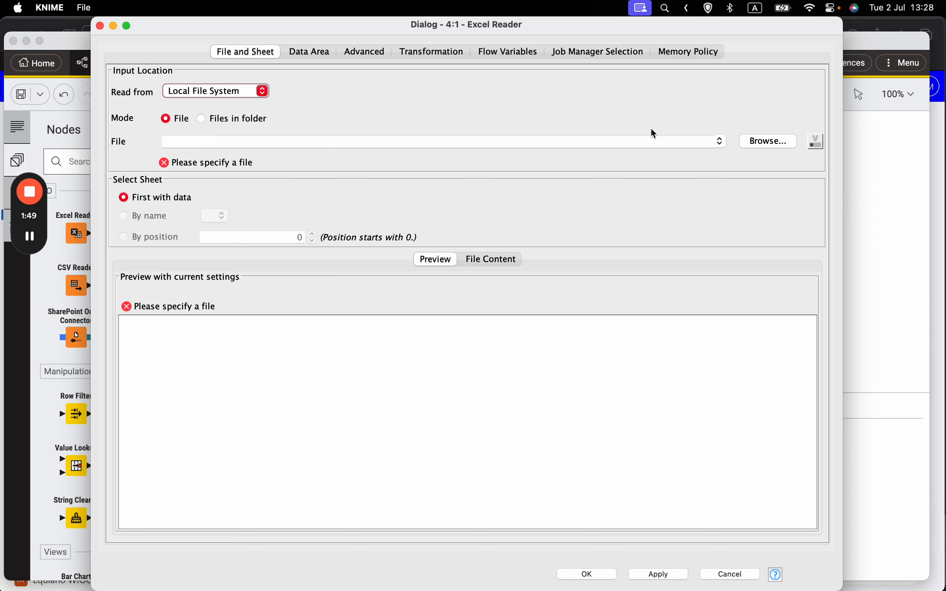
click(773, 145)
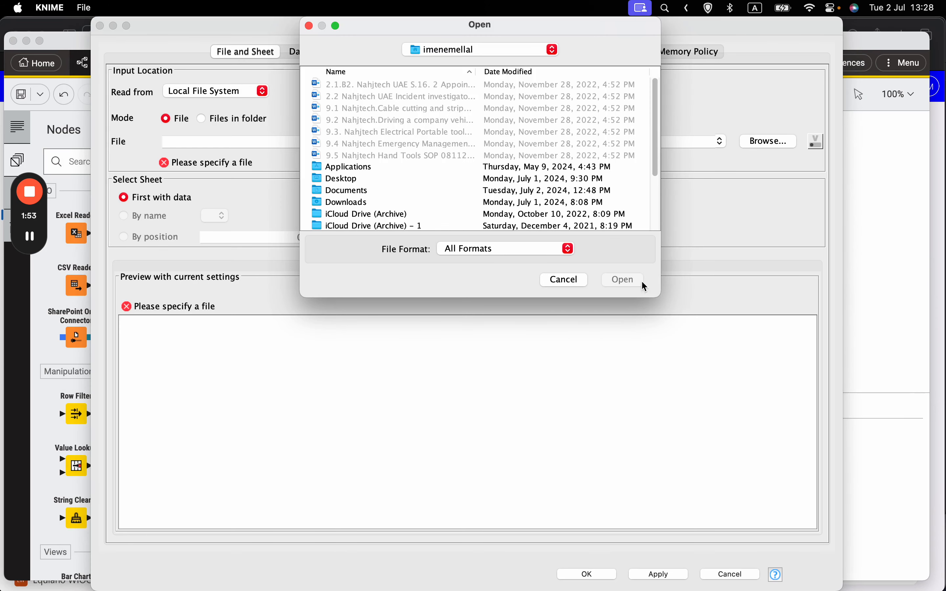
drag(657, 296, 661, 299)
scroll(446, 119, down, 3)
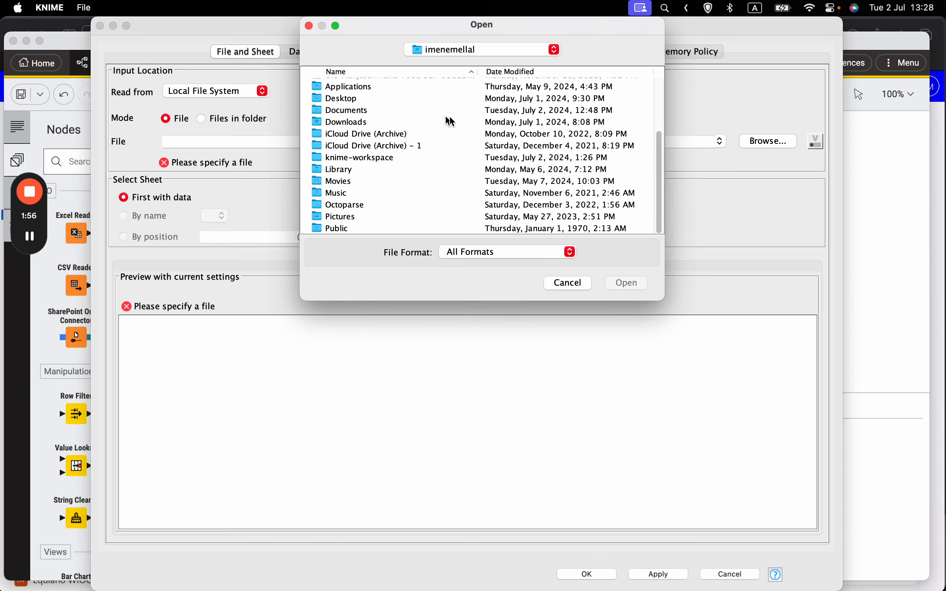
scroll(450, 119, up, 3)
click(457, 49)
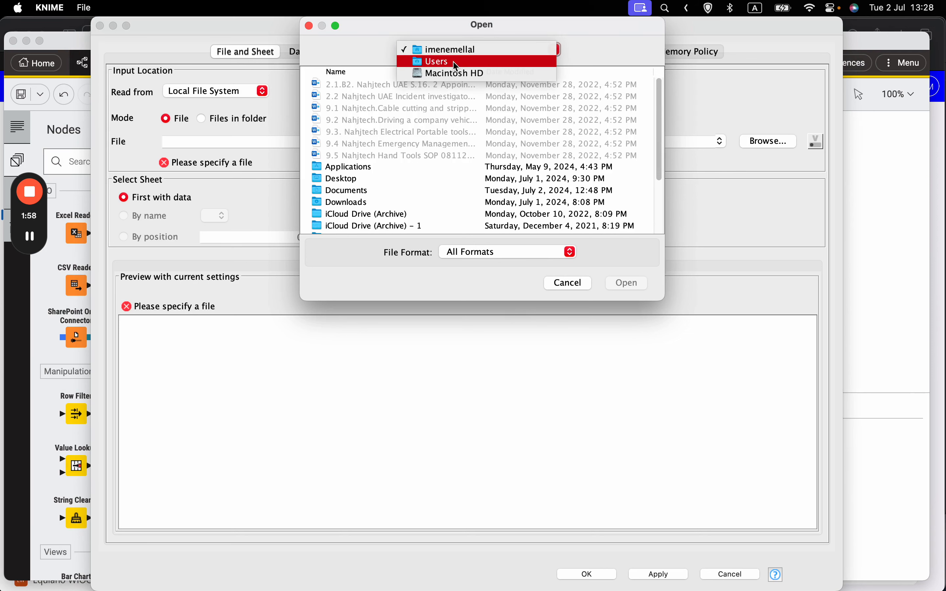
click(391, 147)
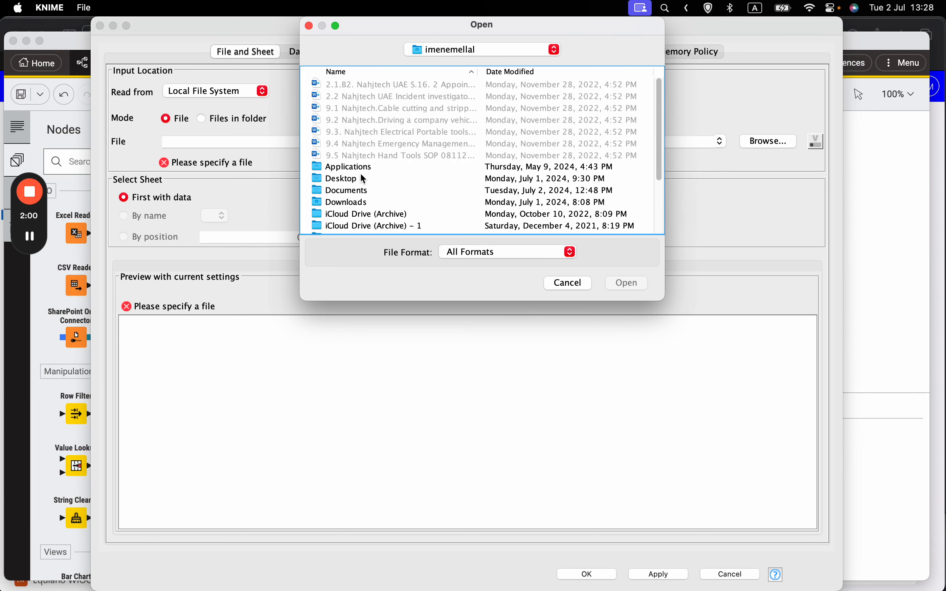
scroll(384, 203, down, 3)
scroll(384, 203, up, 1)
click(569, 282)
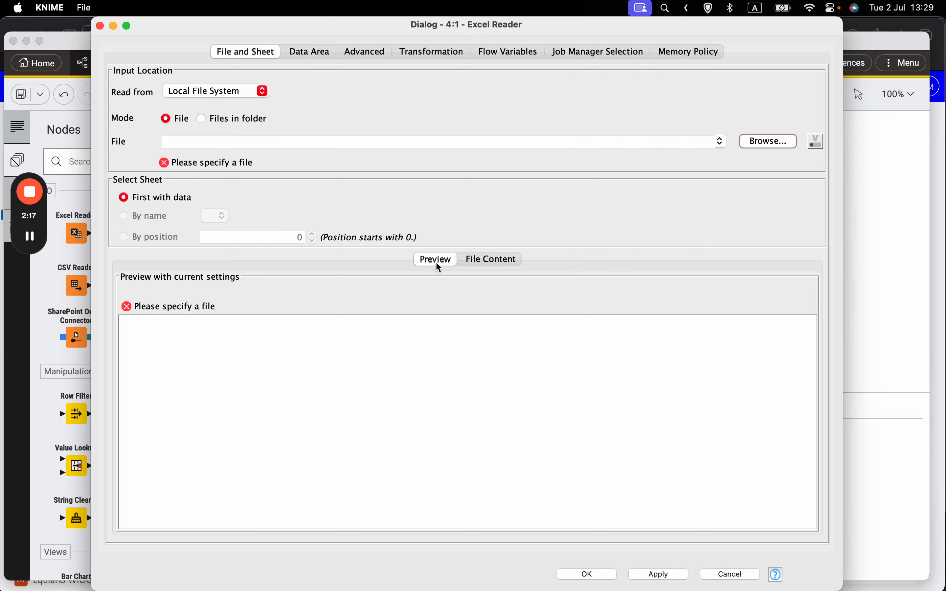
click(101, 26)
click(461, 230)
click(416, 225)
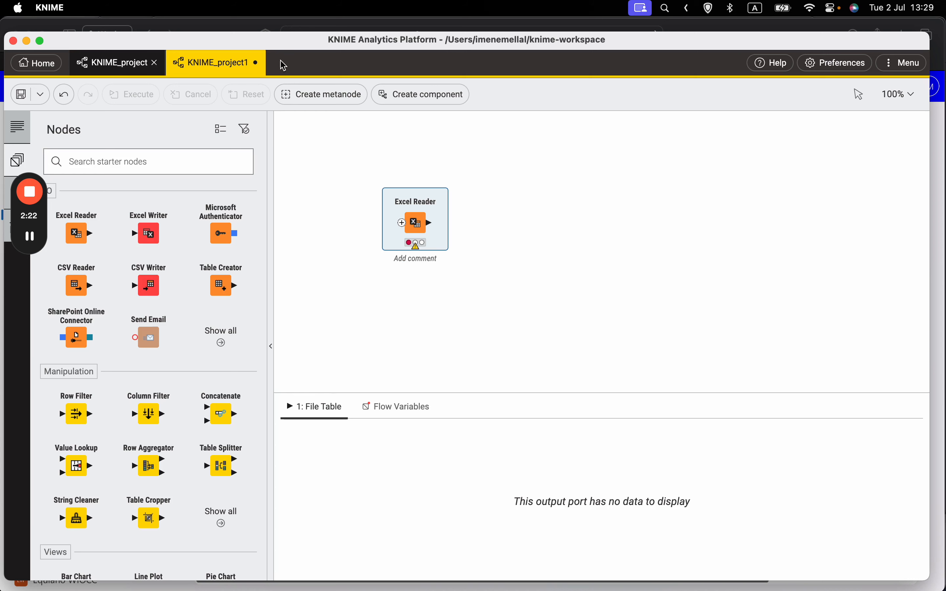
drag(307, 62, 308, 38)
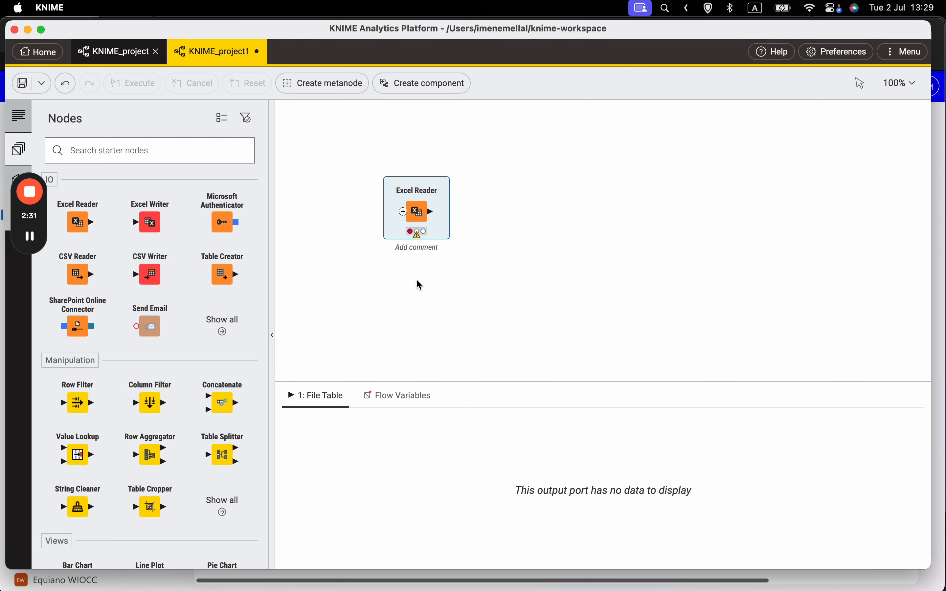
click(526, 236)
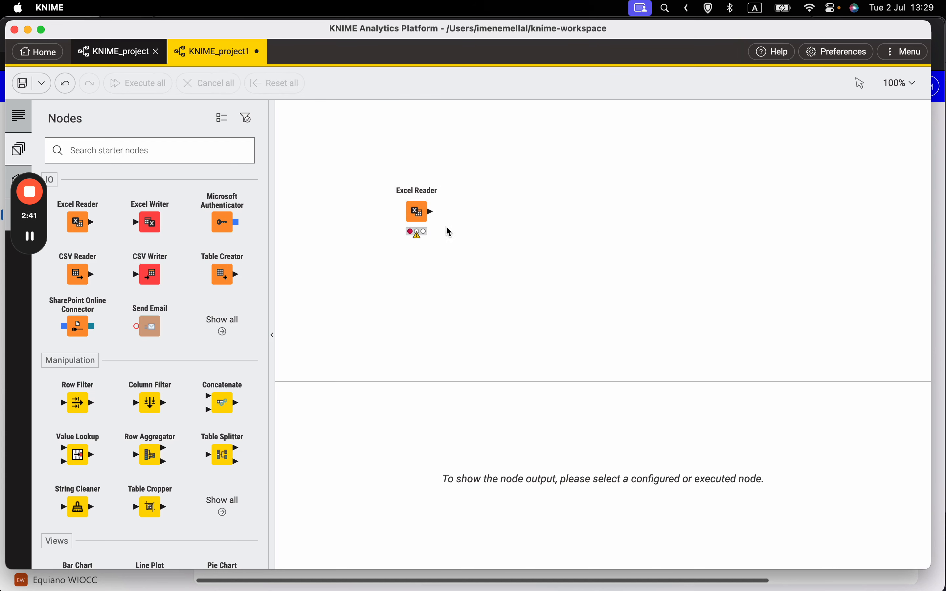
click(441, 239)
Add a Column Filter node to the canvas beside the Excel Reader.
scroll(150, 351, down, 3)
drag(149, 307, 525, 188)
click(469, 258)
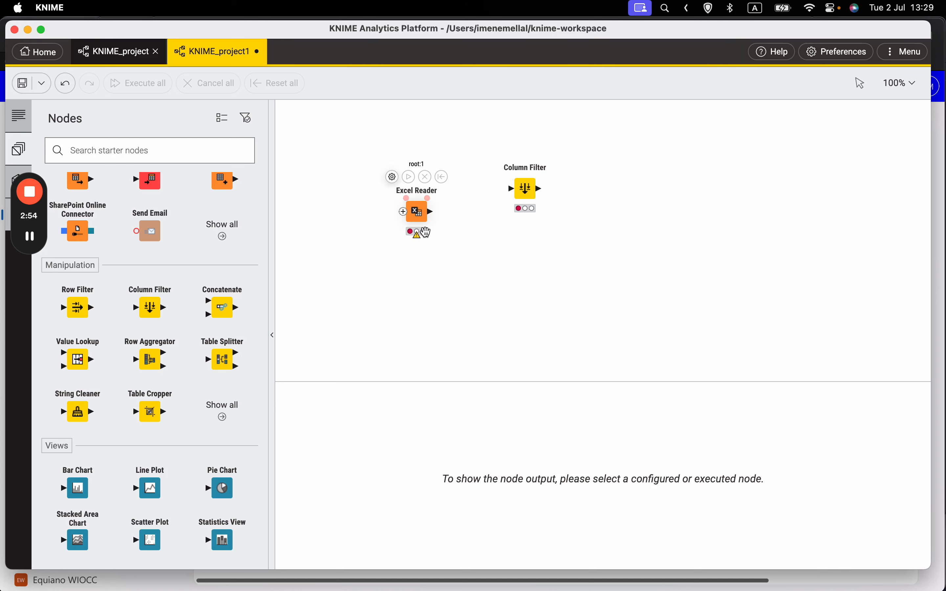
Reposition the Column Filter node and connect the Excel Reader's flow variable output to it.
click(425, 219)
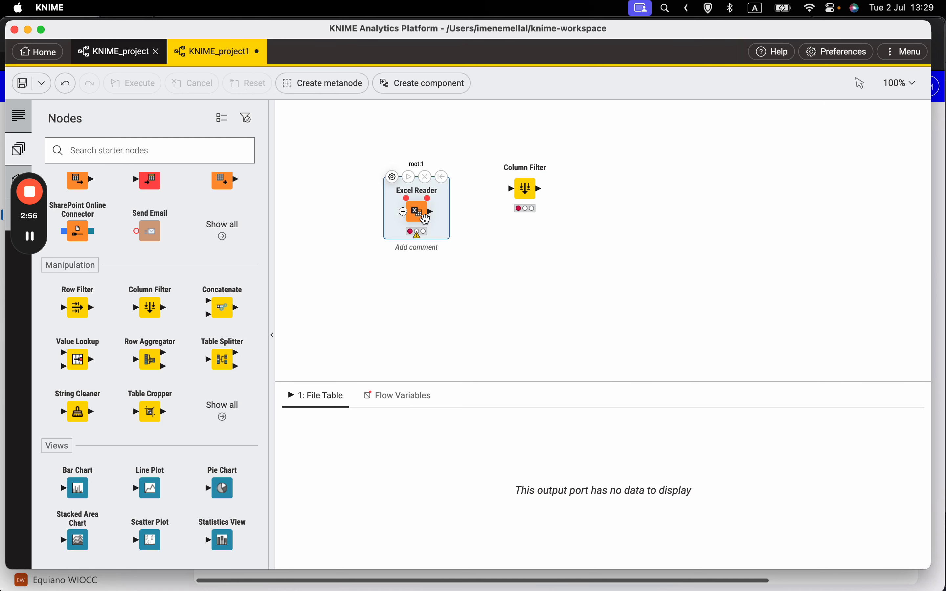
click(518, 189)
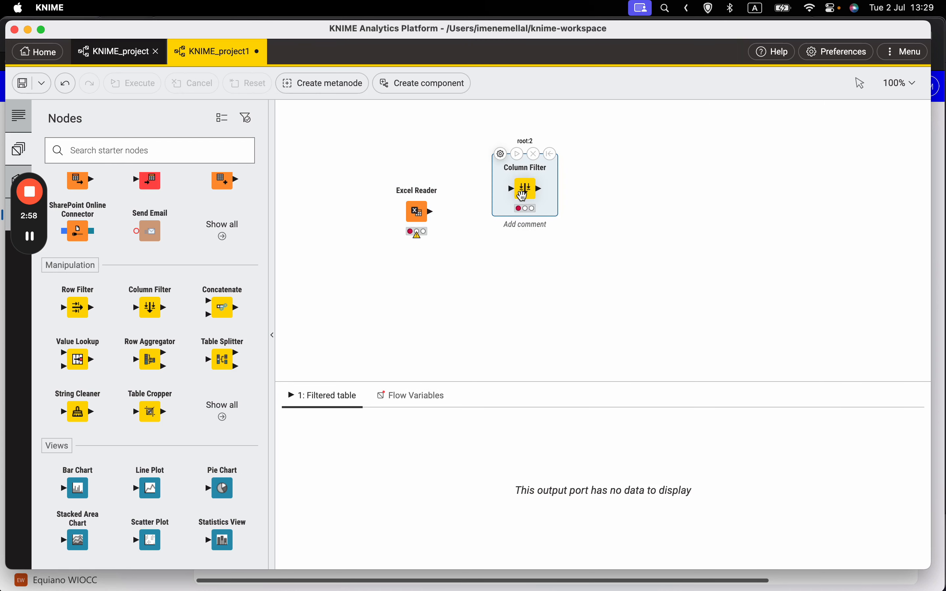
mouse_move(515, 189)
mouse_down()
mouse_move(500, 188)
mouse_move(503, 203)
mouse_up()
click(424, 218)
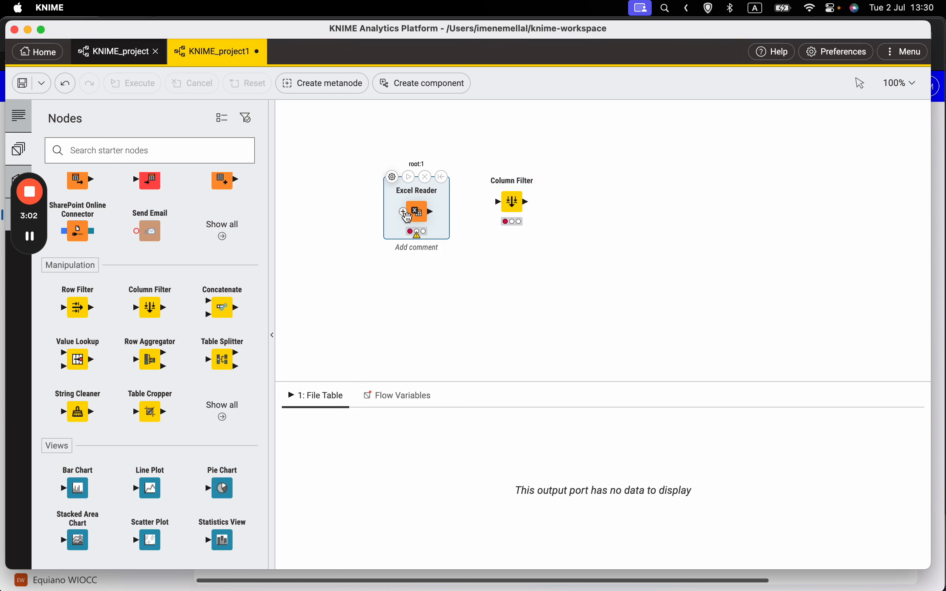
drag(429, 200, 545, 205)
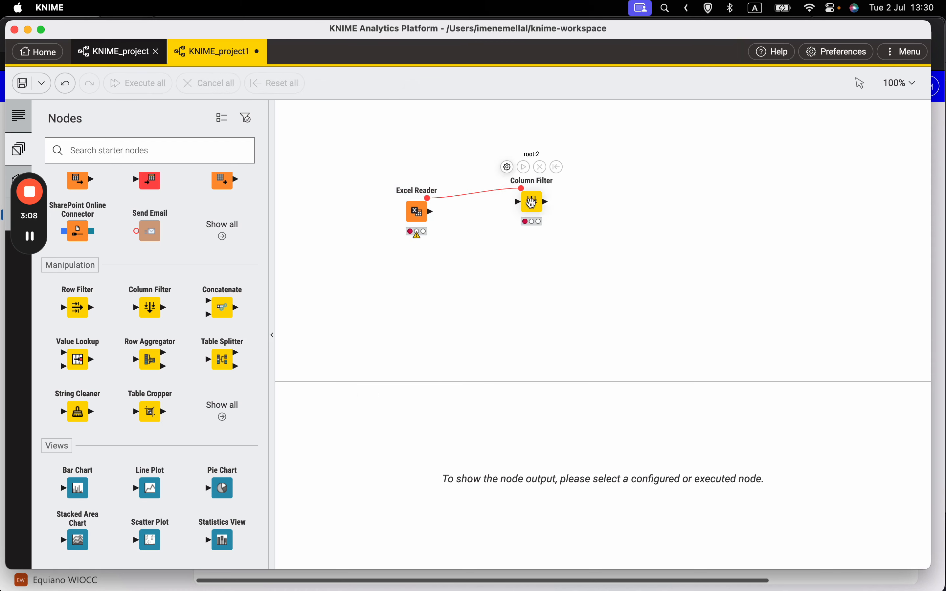
click(533, 201)
Add a Bar Chart node beyond the Column Filter and connect the Column Filter's flow variable output to it.
scroll(218, 370, down, 5)
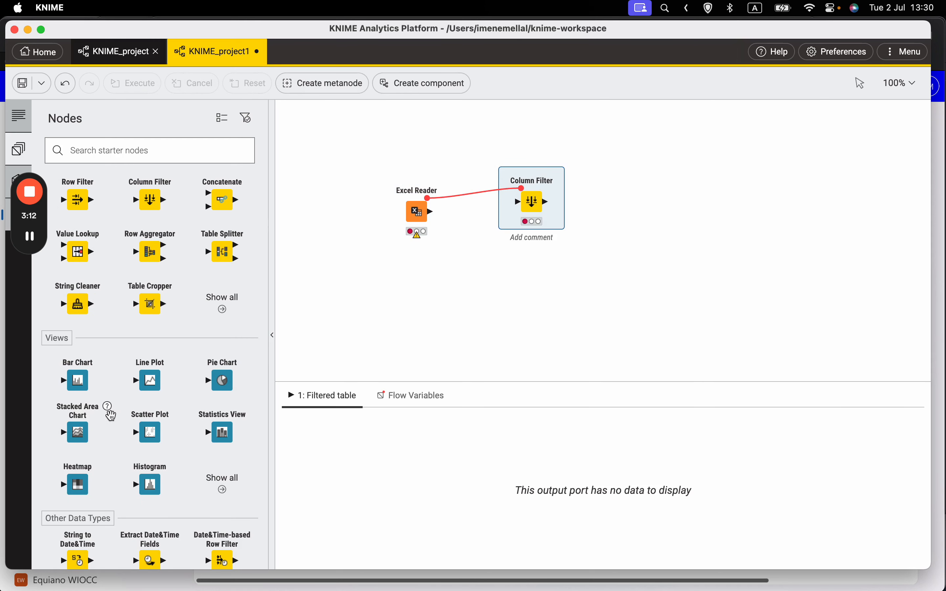
drag(80, 394, 660, 178)
drag(542, 188, 649, 165)
click(557, 257)
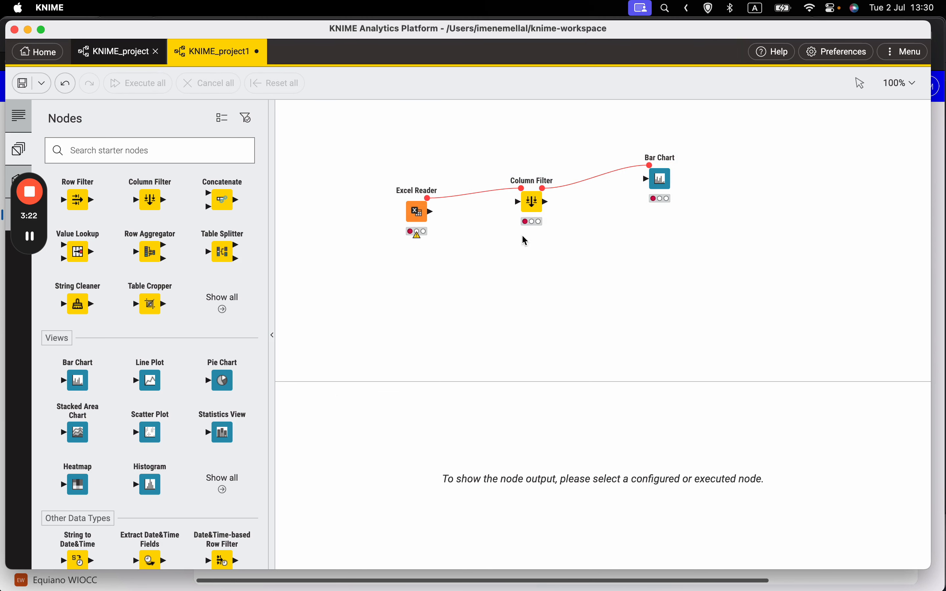
scroll(165, 321, down, 10)
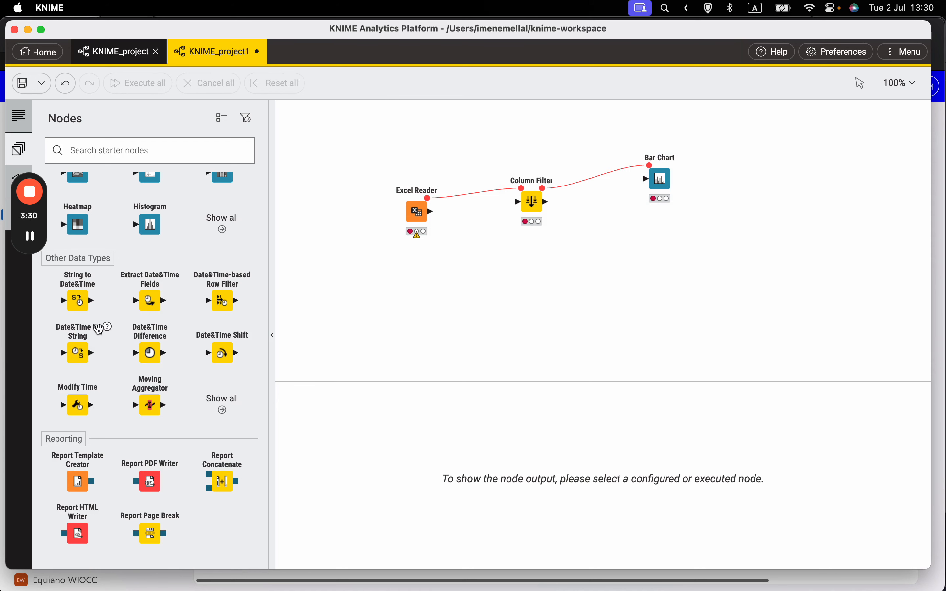
scroll(78, 330, up, 2)
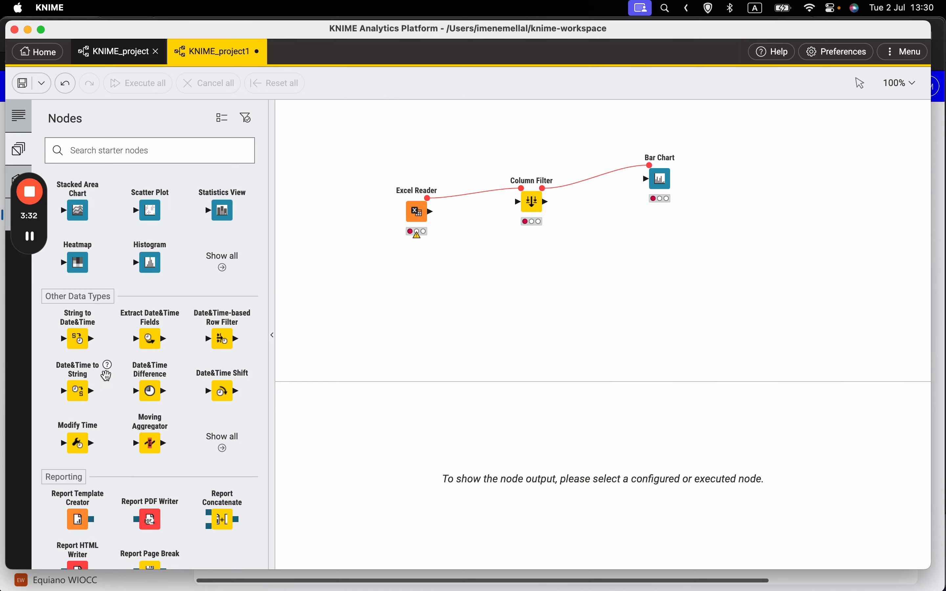
scroll(156, 371, down, 1)
scroll(156, 371, down, 1)
scroll(156, 391, up, 10)
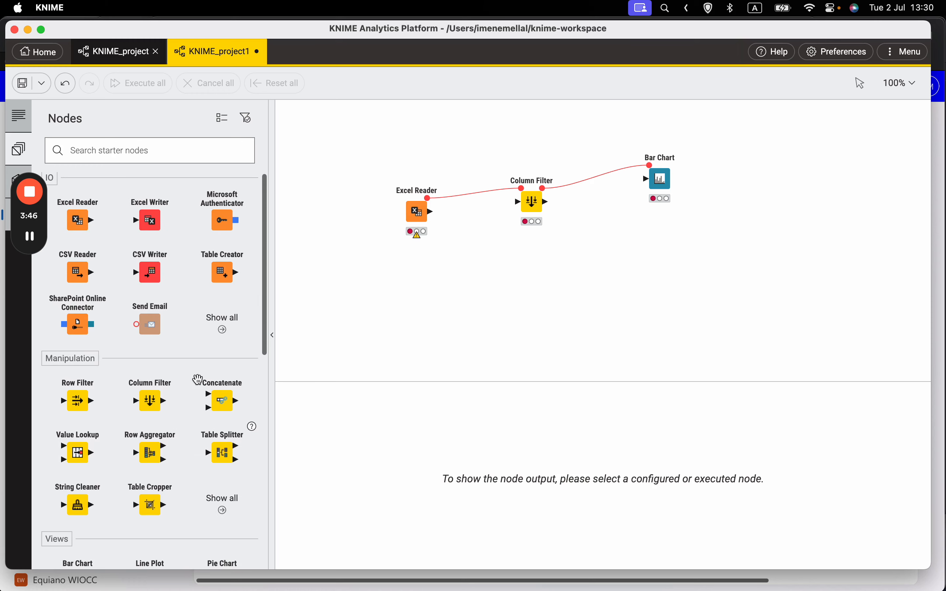
scroll(164, 332, down, 2)
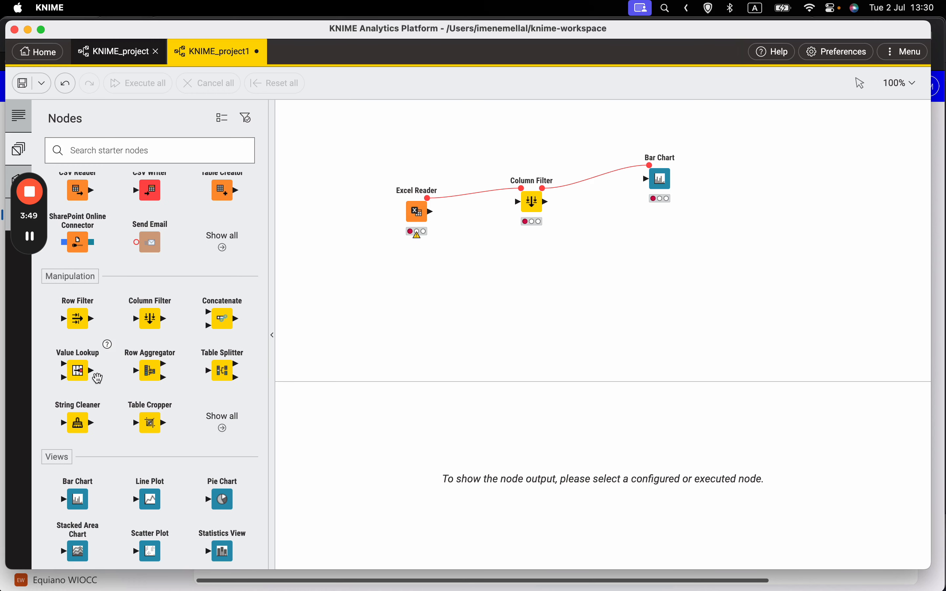